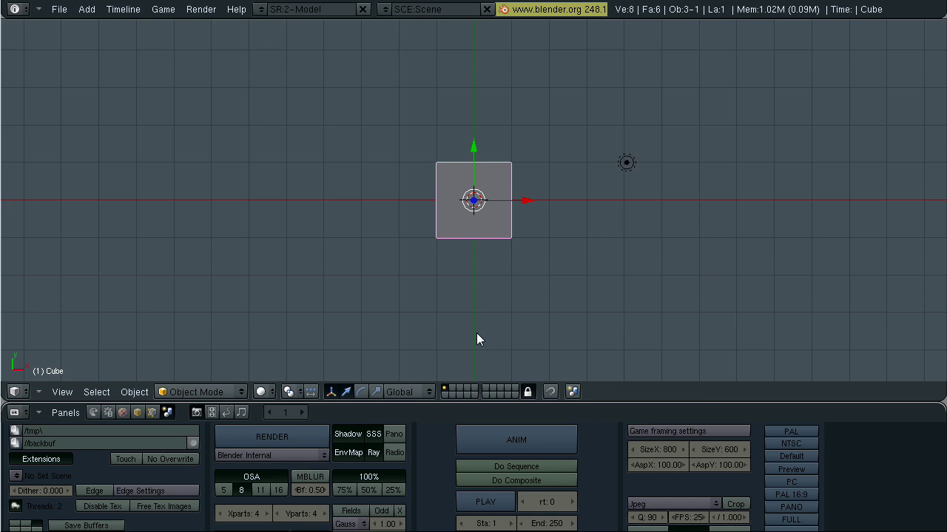
# - Add a plane mesh and scale it by 10 to form a wide ground floor
pyautogui.press('space')
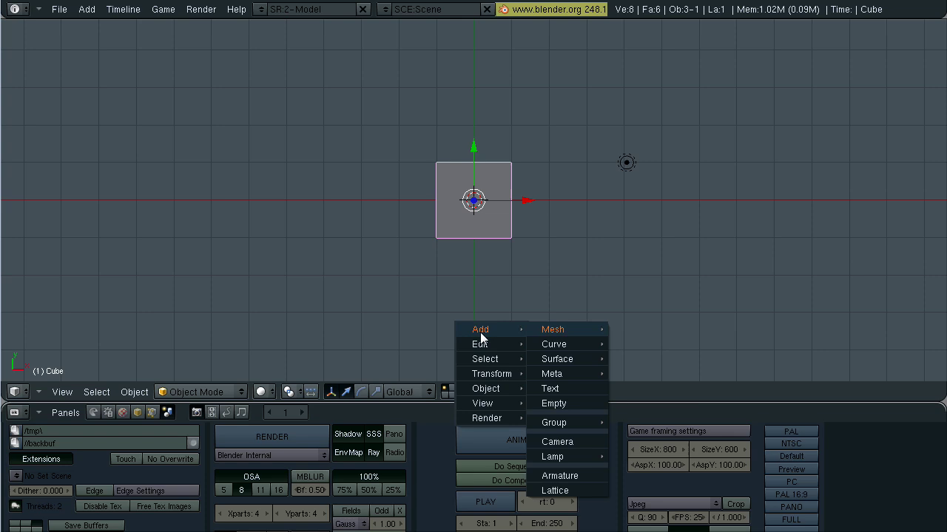
pyautogui.click(640, 331)
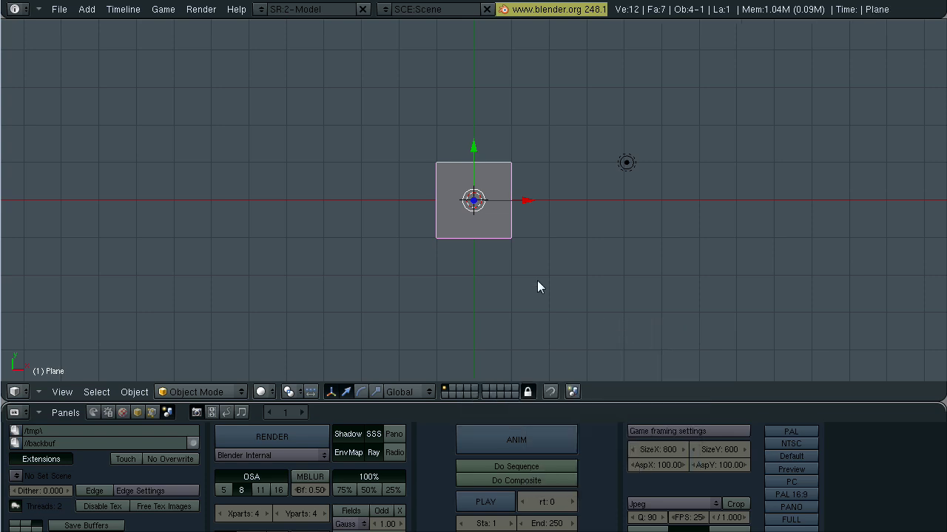
pyautogui.write('s')
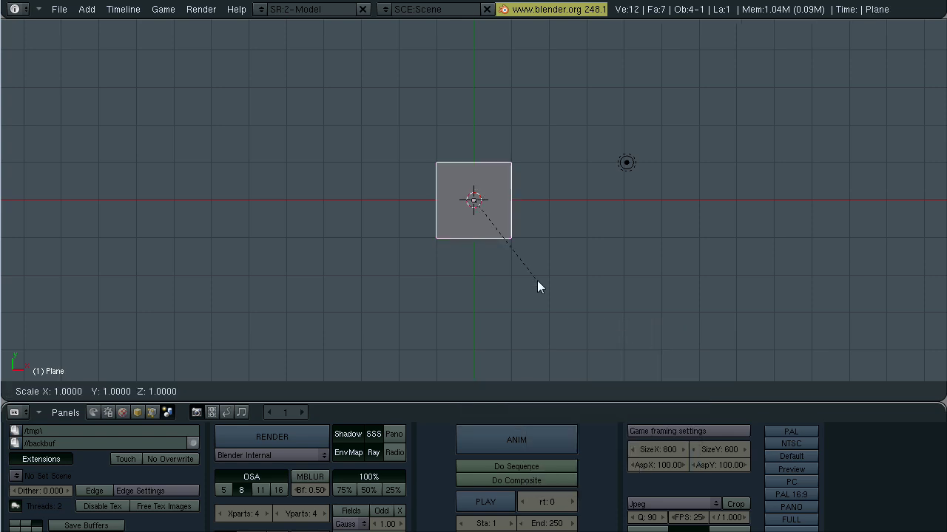
pyautogui.write('10')
pyautogui.press('Return')
pyautogui.moveTo(537, 283); pyautogui.dragTo(311, 267, button='middle')
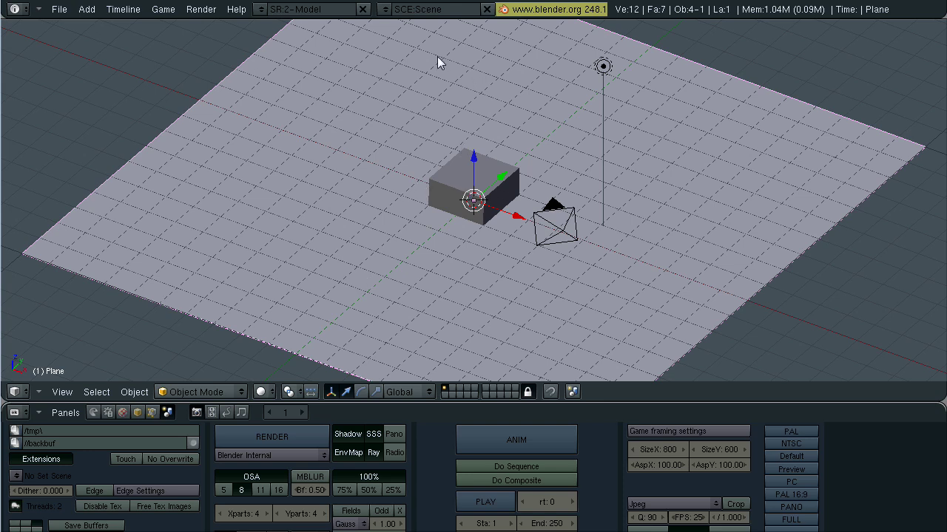
# - Enable Collision physics on the ground plane in the Object buttons' Physics tab
pyautogui.click(137, 412)
pyautogui.click(212, 413)
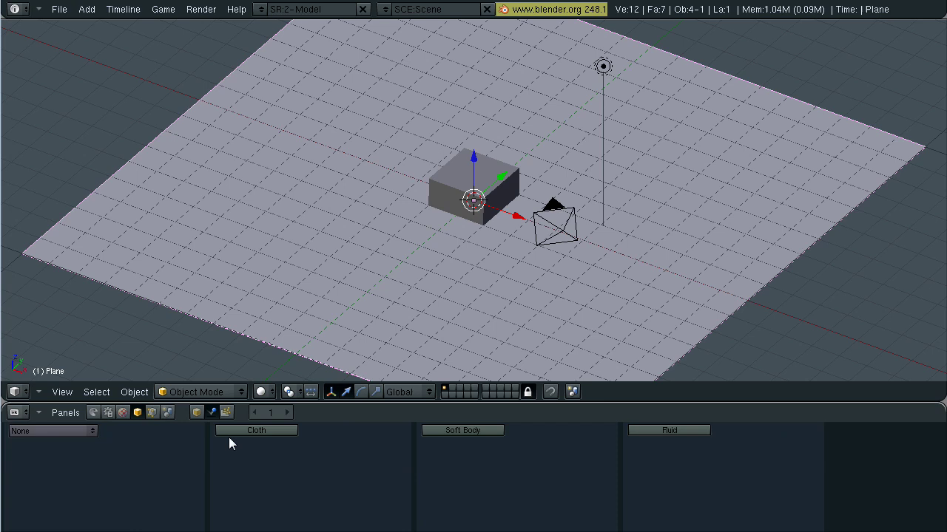
pyautogui.click(140, 437)
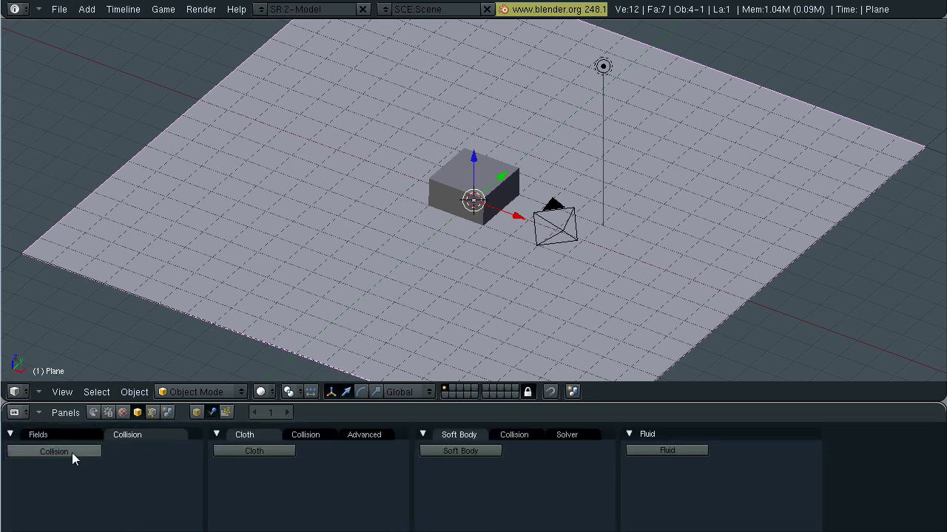
pyautogui.click(71, 453)
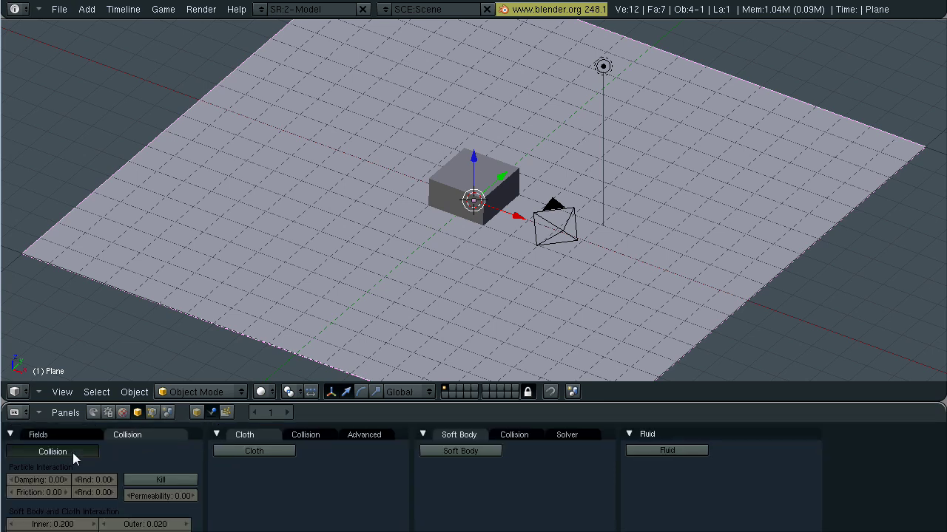
# - Select the cube and lift it along the Z axis above the plane
pyautogui.rightClick(446, 188)
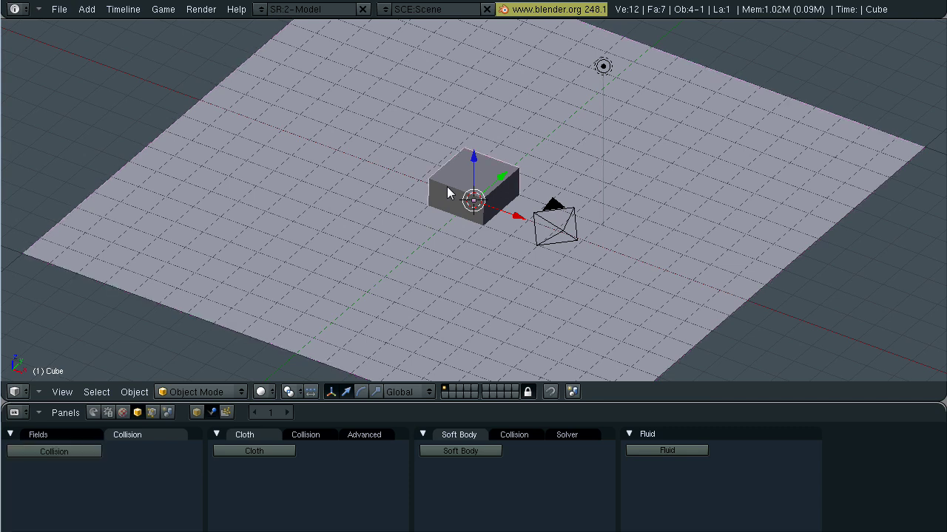
pyautogui.moveTo(471, 161); pyautogui.dragTo(481, 90)
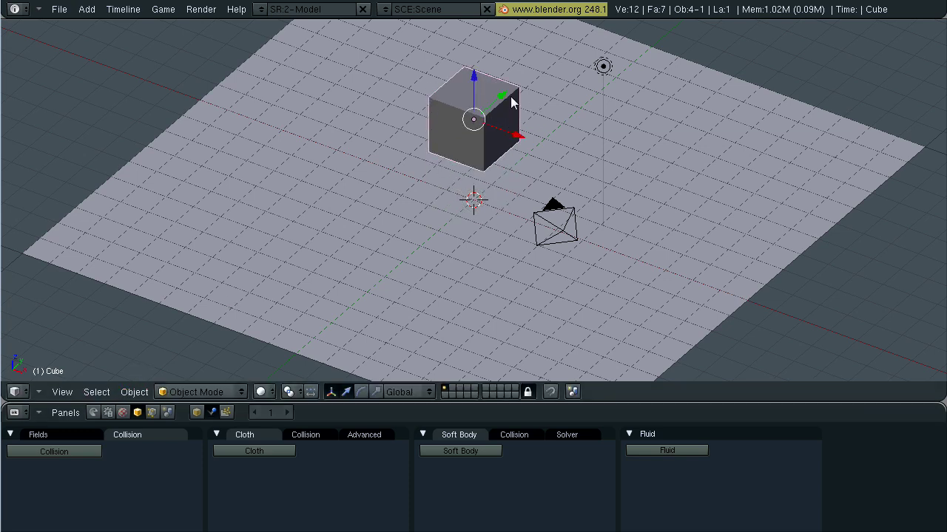
# - Change the cube's logic type from Static to Rigid body (mass 1.00, radius 1.00)
pyautogui.click(93, 413)
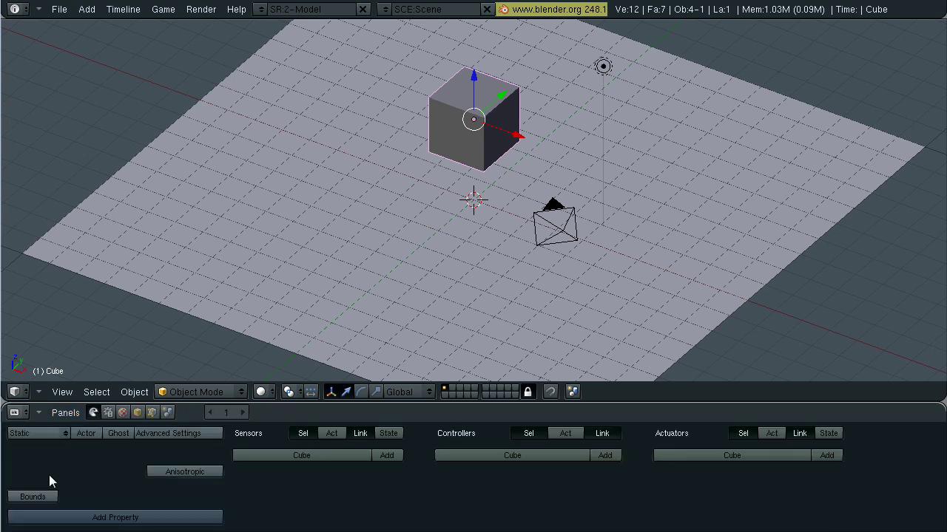
pyautogui.click(57, 436)
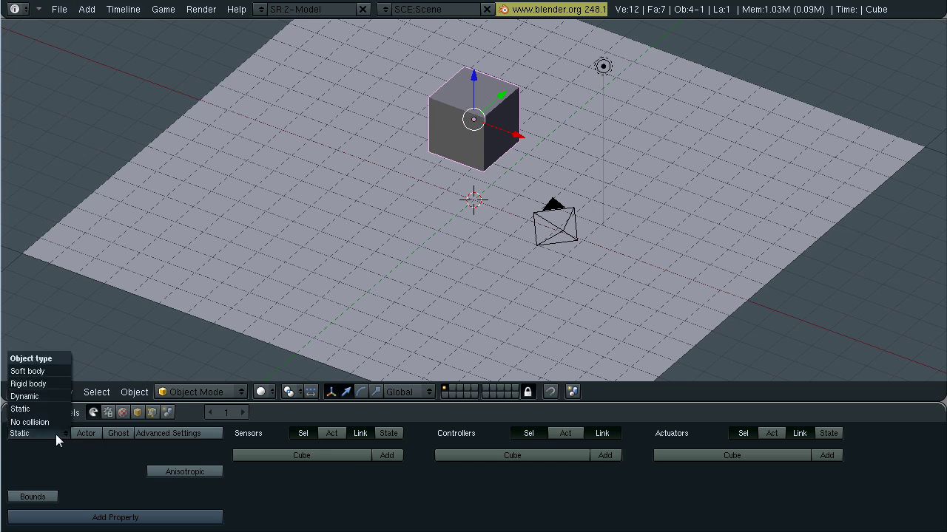
pyautogui.click(30, 384)
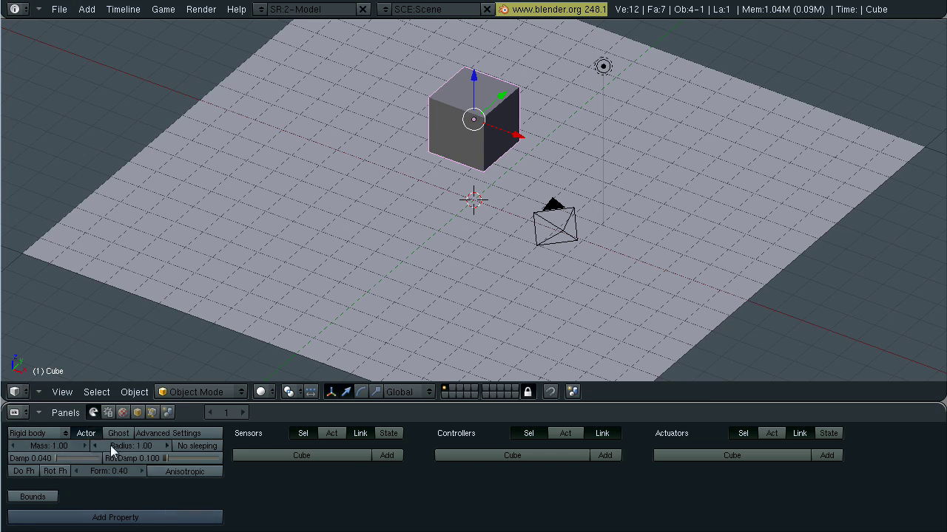
# - Turn on collision Bounds for the cube and keep the Box bounds shape
pyautogui.click(27, 500)
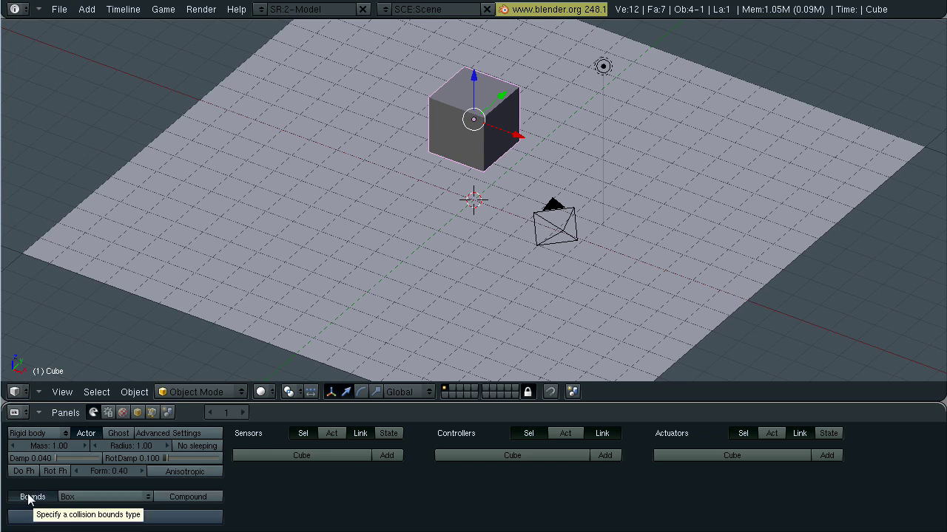
pyautogui.click(114, 498)
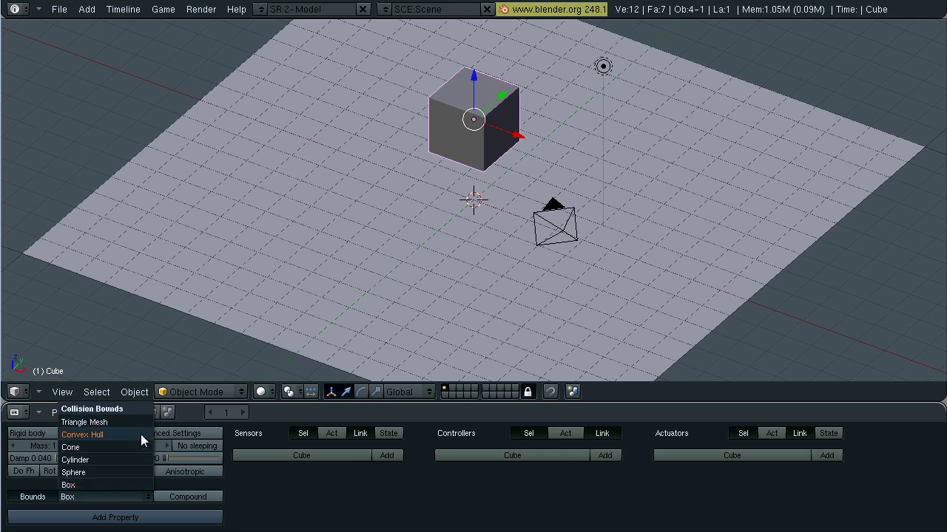
pyautogui.click(113, 486)
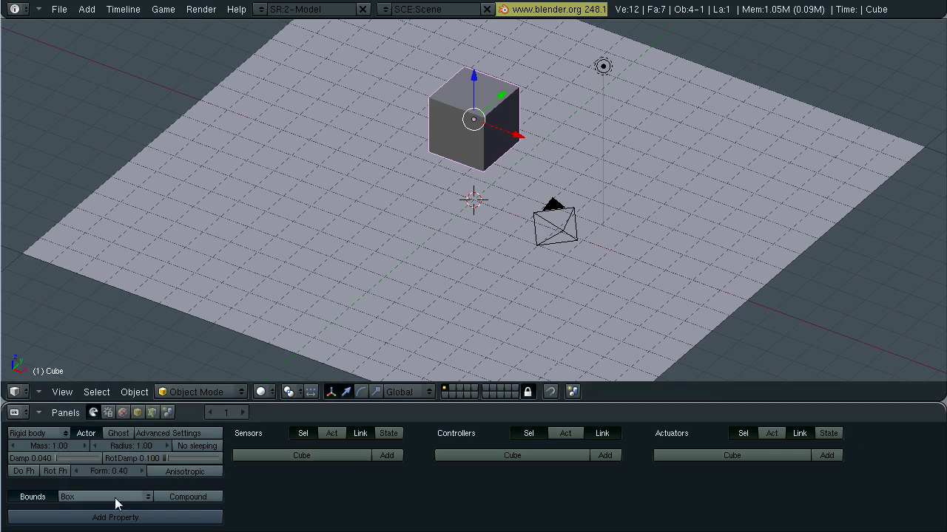
pyautogui.moveTo(577, 245)
pyautogui.mouseDown(button='middle')
pyautogui.moveTo(542, 253)
pyautogui.moveTo(556, 238)
pyautogui.moveTo(571, 245)
pyautogui.mouseUp(button='middle')
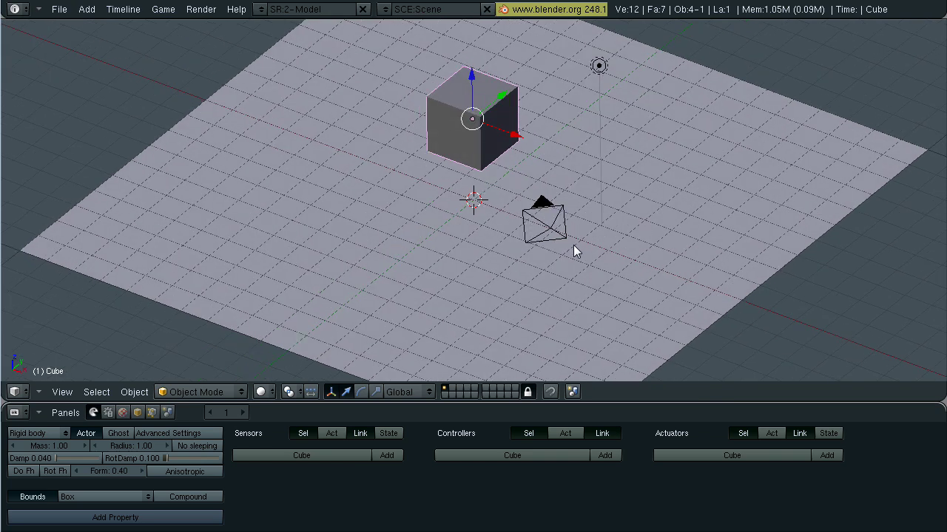
# - In orthographic front view, place four cube duplicates around the original cube
pyautogui.press('KP_1')
pyautogui.press('KP_5')
pyautogui.scroll(-2, 517, 181)
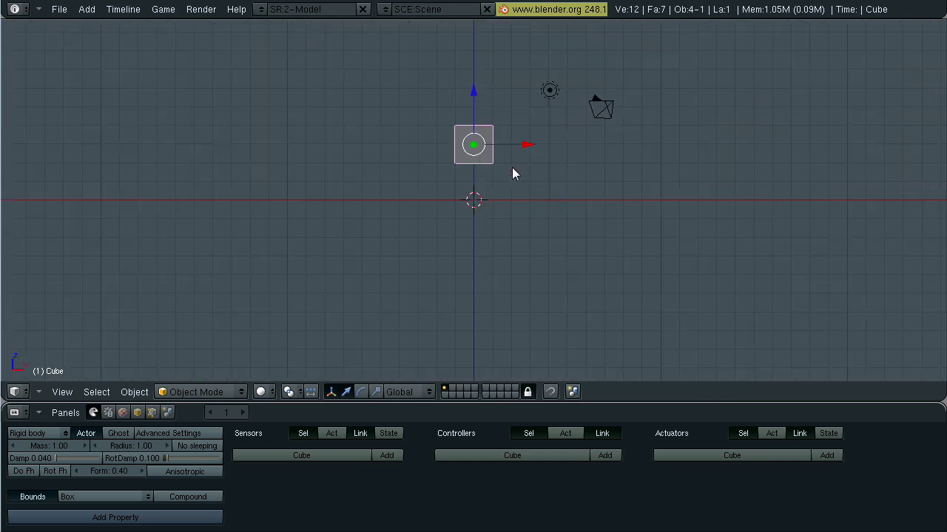
pyautogui.hotkey('shift', 'd')
pyautogui.click(444, 91)
pyautogui.hotkey('shift', 'd')
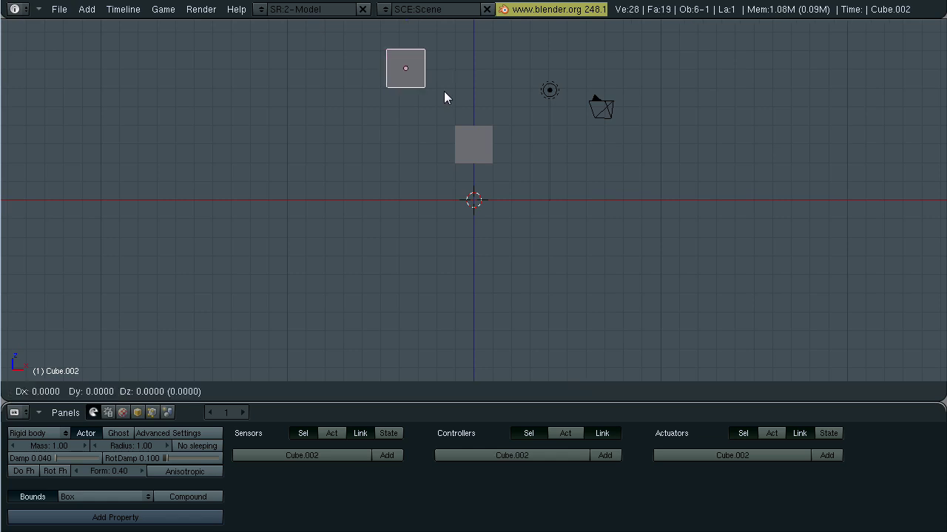
pyautogui.click(575, 96)
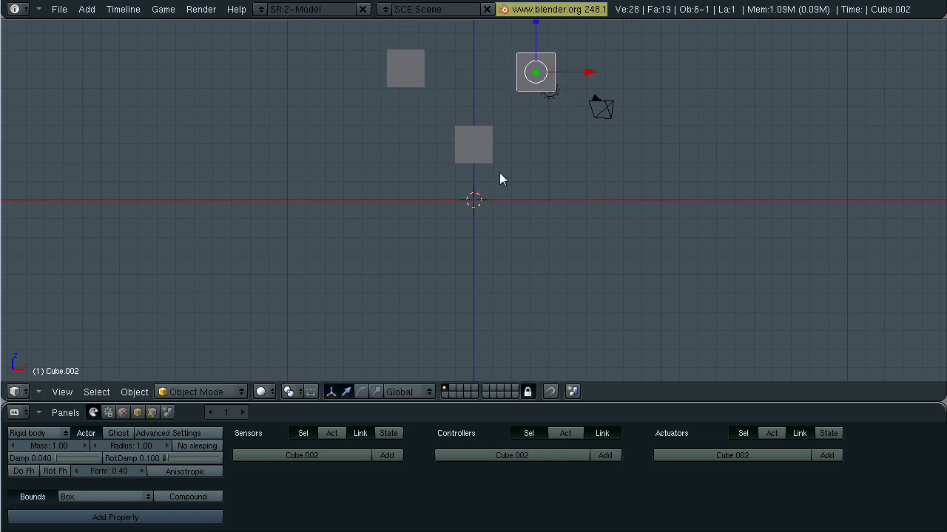
pyautogui.hotkey('shift', 'd')
pyautogui.click(508, 231)
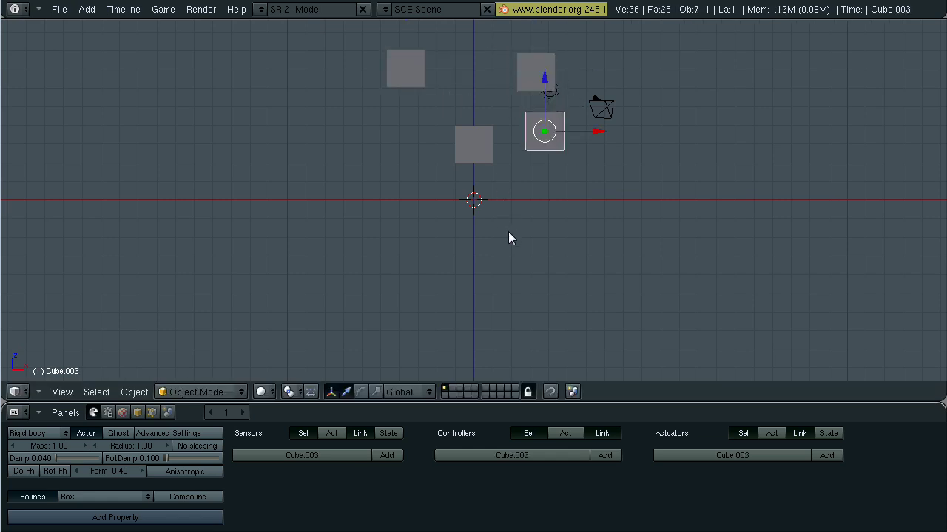
pyautogui.hotkey('shift', 'd')
pyautogui.click(339, 256)
# - Add three more cube duplicates near the top of the cluster
pyautogui.hotkey('shift', 'd')
pyautogui.click(453, 152)
pyautogui.hotkey('shift', 'd')
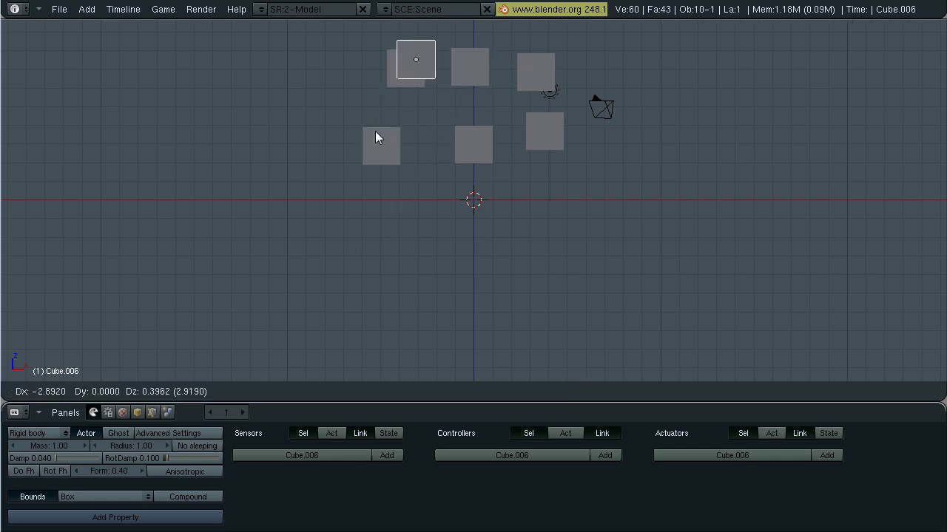
pyautogui.click(404, 87)
pyautogui.scroll(-1, 511, 104)
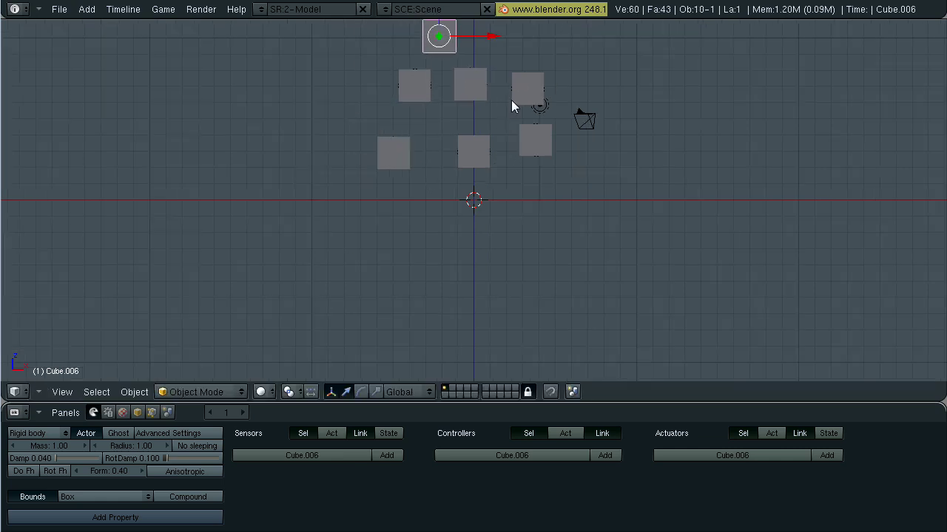
pyautogui.hotkey('shift', 'd')
pyautogui.click(590, 107)
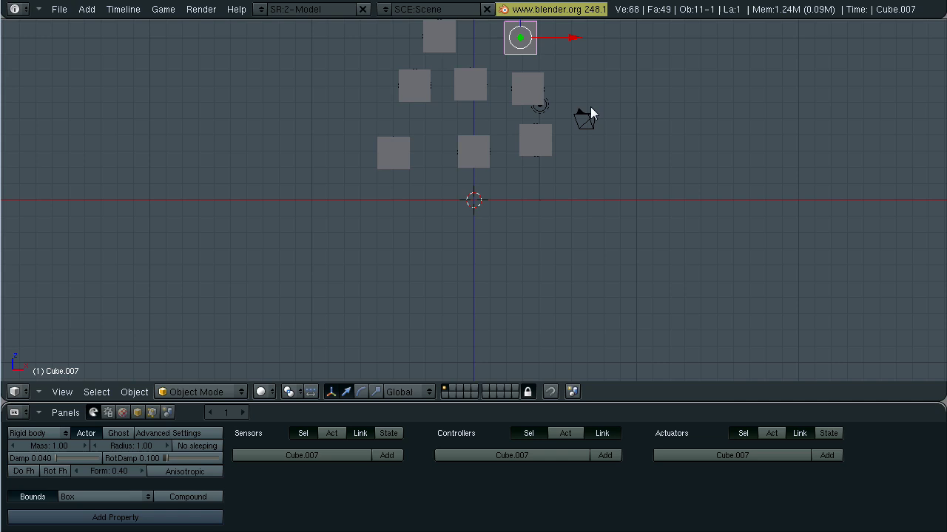
# - From the side view, add five more duplicates up to Cube.012 at the top
pyautogui.press('KP_3')
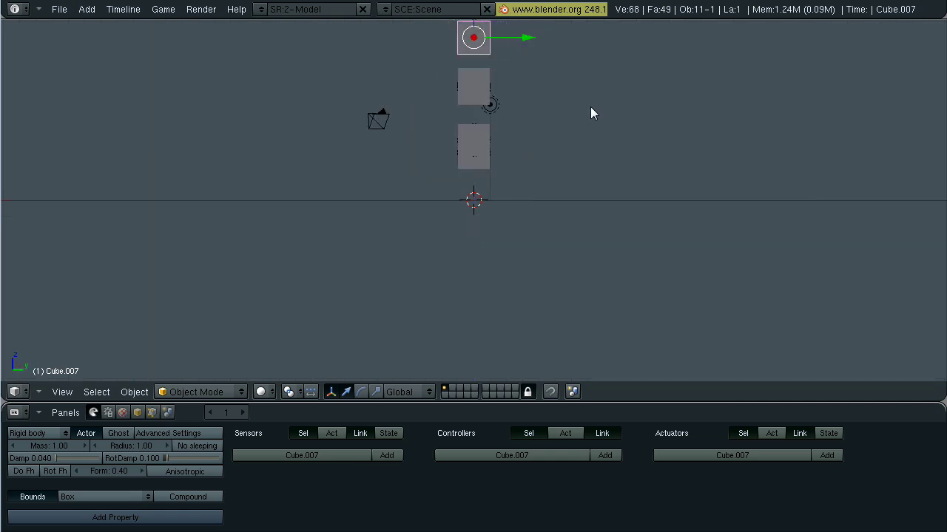
pyautogui.hotkey('shift', 'd')
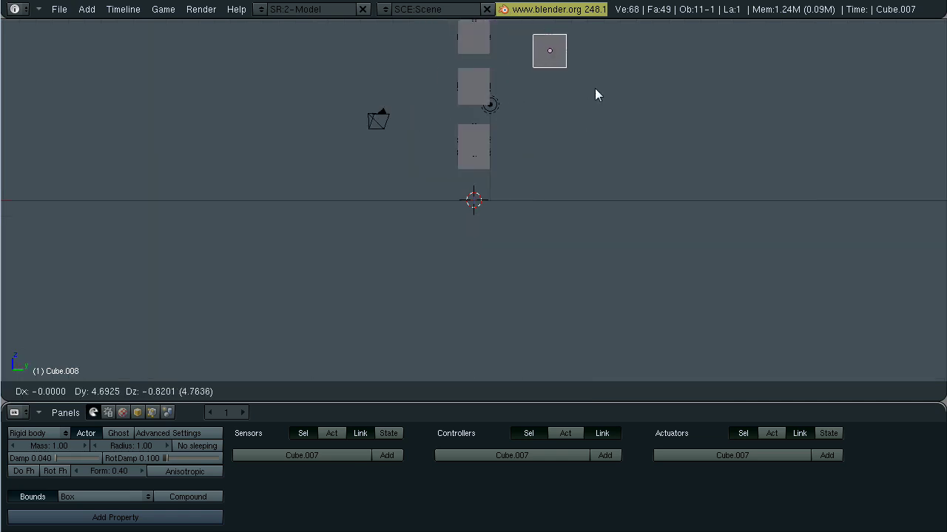
pyautogui.click(595, 88)
pyautogui.hotkey('shift', 'd')
pyautogui.click(456, 130)
pyautogui.hotkey('shift', 'd')
pyautogui.click(596, 179)
pyautogui.hotkey('shift', 'd')
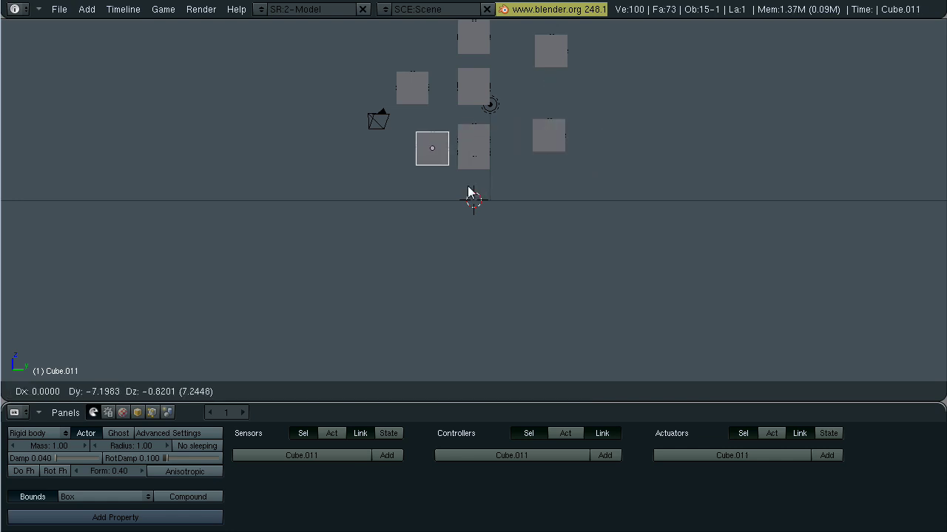
pyautogui.click(466, 190)
pyautogui.hotkey('shift', 'd')
pyautogui.click(462, 70)
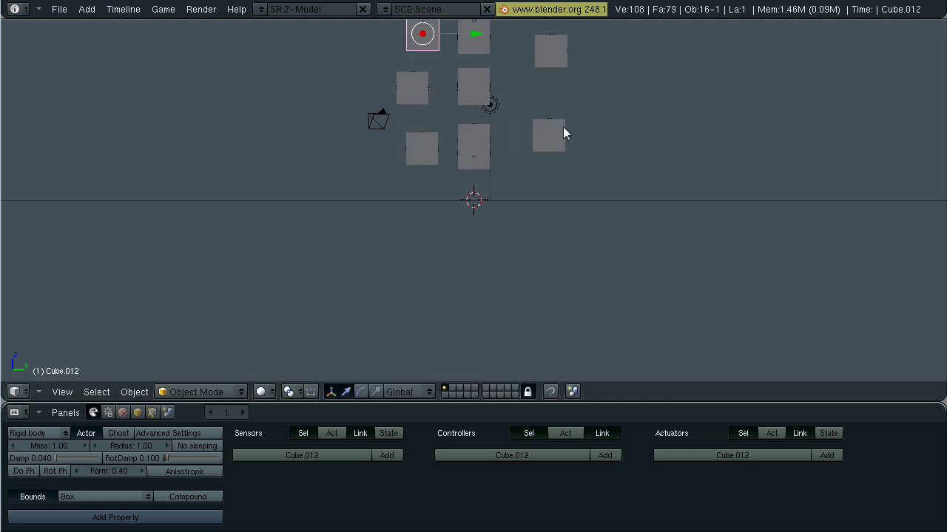
# - From the left view add Cube.013, then select Cube.001 in front view
pyautogui.press('KP_4')
pyautogui.press('KP_4')
pyautogui.press('KP_4')
pyautogui.press('KP_4')
pyautogui.press('KP_4')
pyautogui.press('KP_4')
pyautogui.press('KP_4')
pyautogui.press('KP_4')
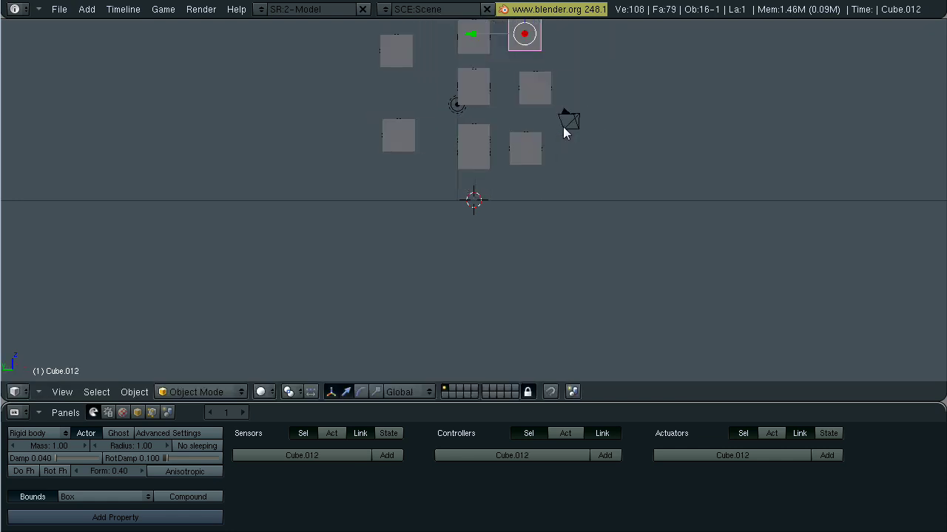
pyautogui.hotkey('shift', 'd')
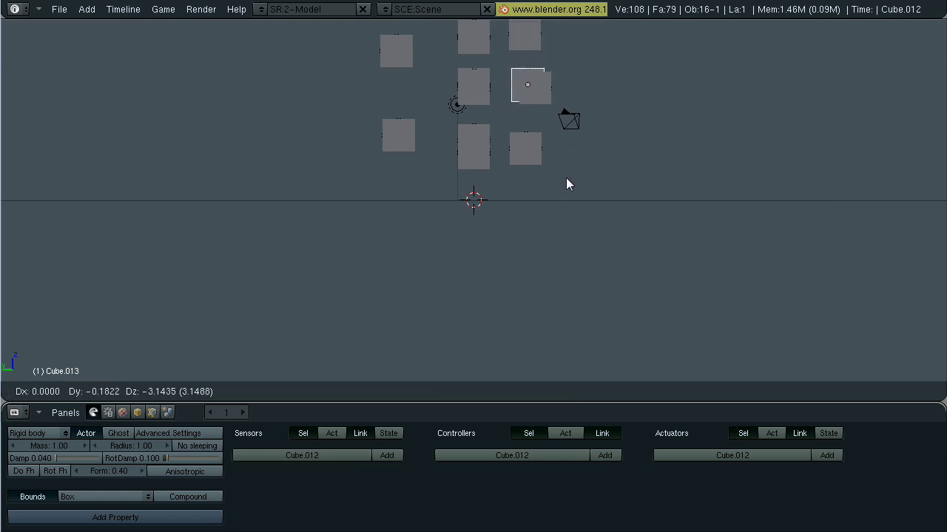
pyautogui.click(566, 179)
pyautogui.moveTo(566, 184); pyautogui.dragTo(456, 122, button='middle')
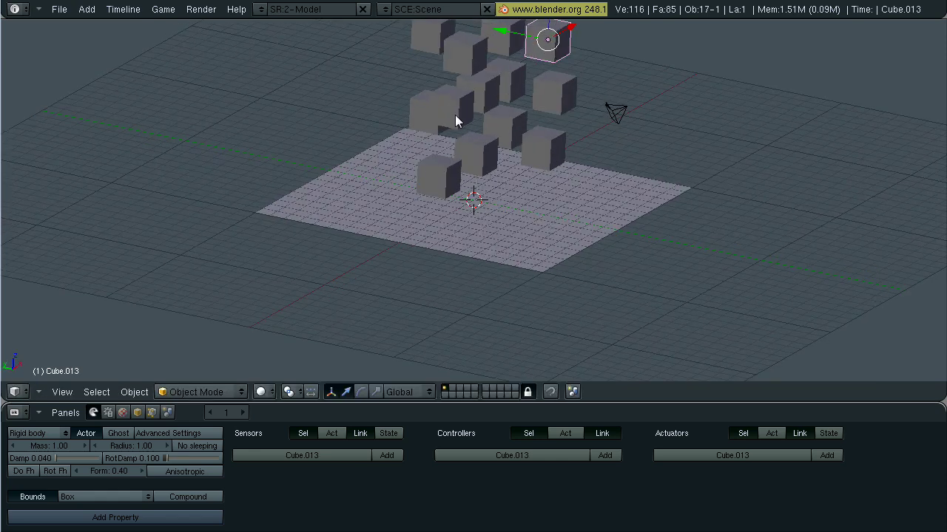
pyautogui.rightClick(456, 122)
pyautogui.press('KP_7')
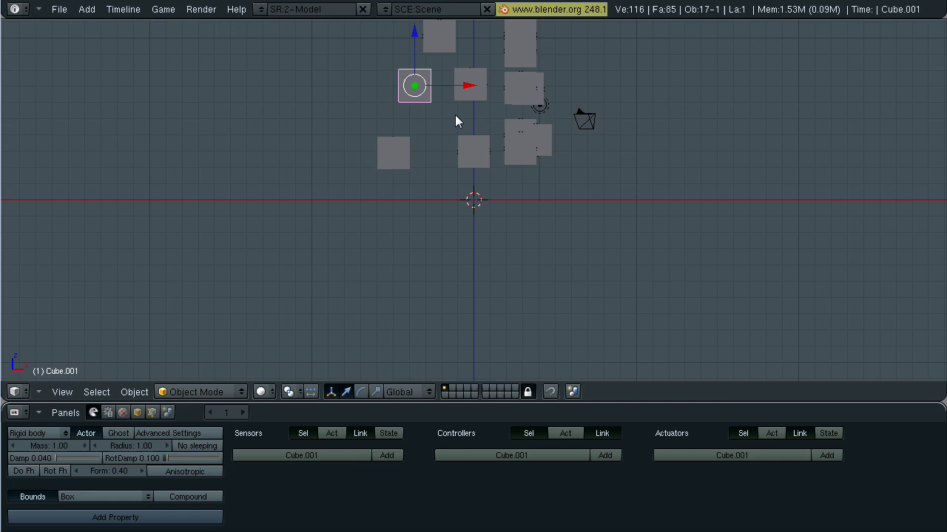
pyautogui.press('KP_1')
# - Duplicate Cube.001 five more times into the stack, ending with Cube.018
pyautogui.hotkey('shift', 'd')
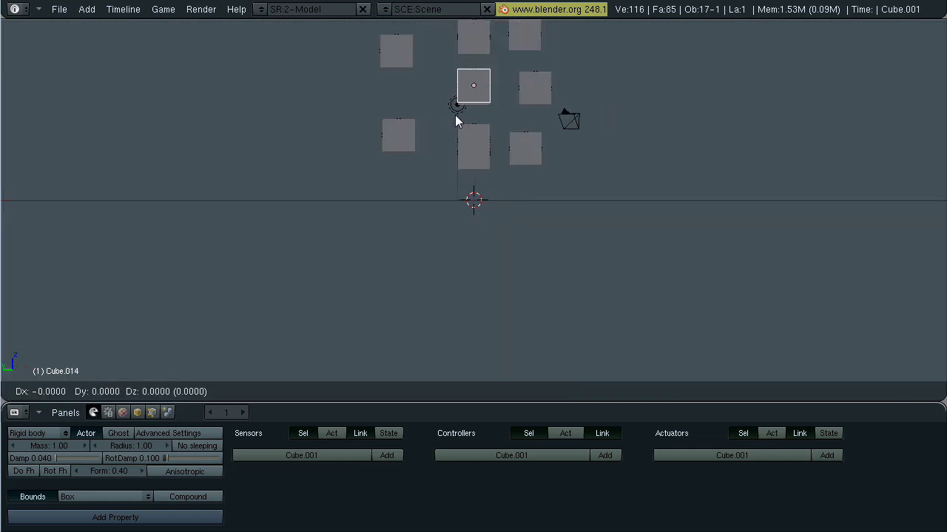
pyautogui.click(513, 117)
pyautogui.hotkey('shift', 'd')
pyautogui.click(396, 117)
pyautogui.hotkey('shift', 'd')
pyautogui.click(399, 68)
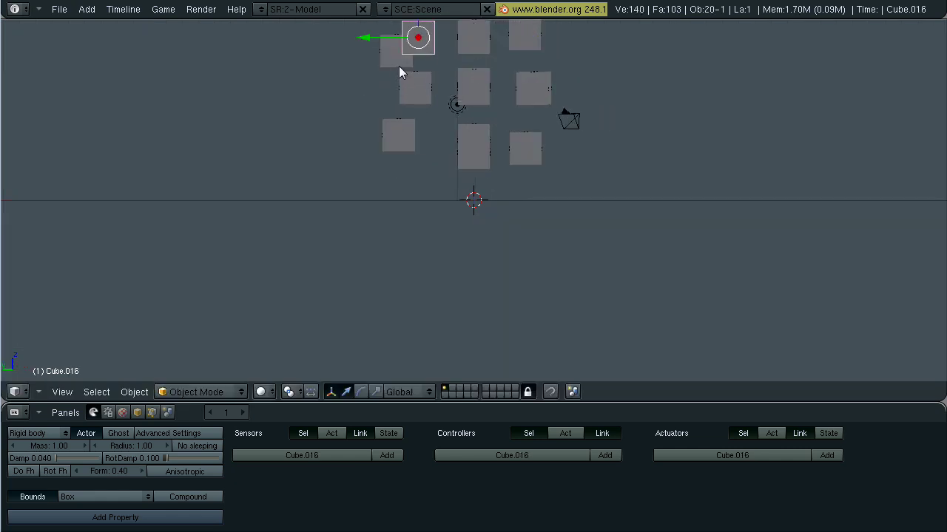
pyautogui.hotkey('shift', 'd')
pyautogui.click(403, 178)
pyautogui.hotkey('shift', 'd')
pyautogui.click(535, 192)
pyautogui.moveTo(537, 193); pyautogui.dragTo(639, 277, button='middle')
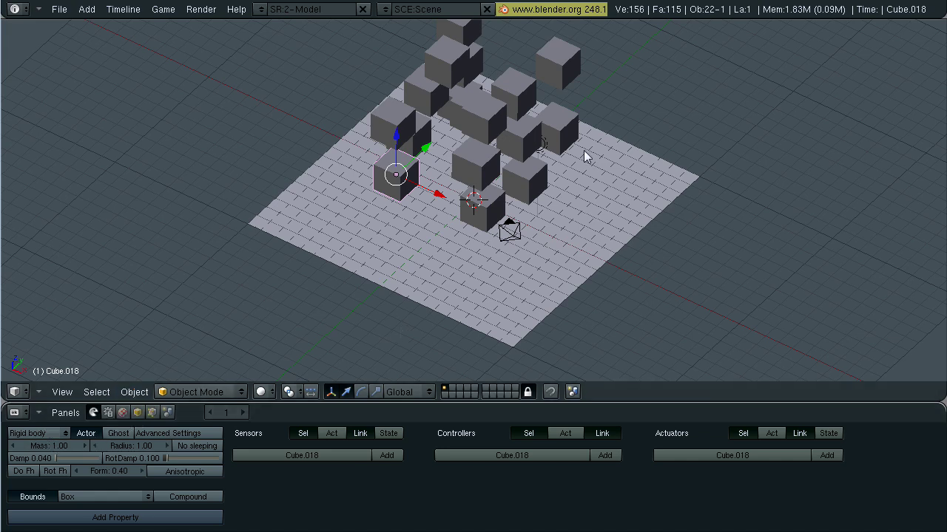
pyautogui.rightClick(478, 127)
pyautogui.rightClick(494, 213)
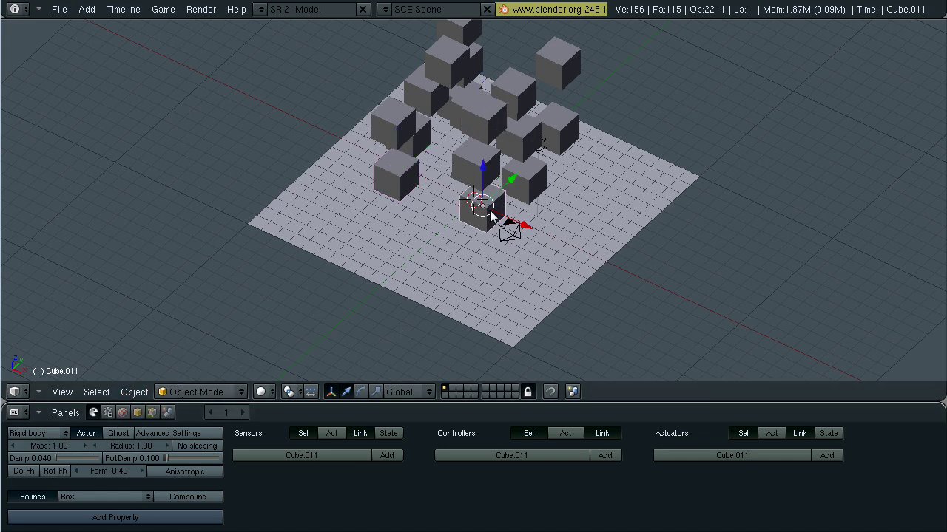
pyautogui.rightClick(487, 174)
pyautogui.rightClick(532, 136)
pyautogui.rightClick(530, 99)
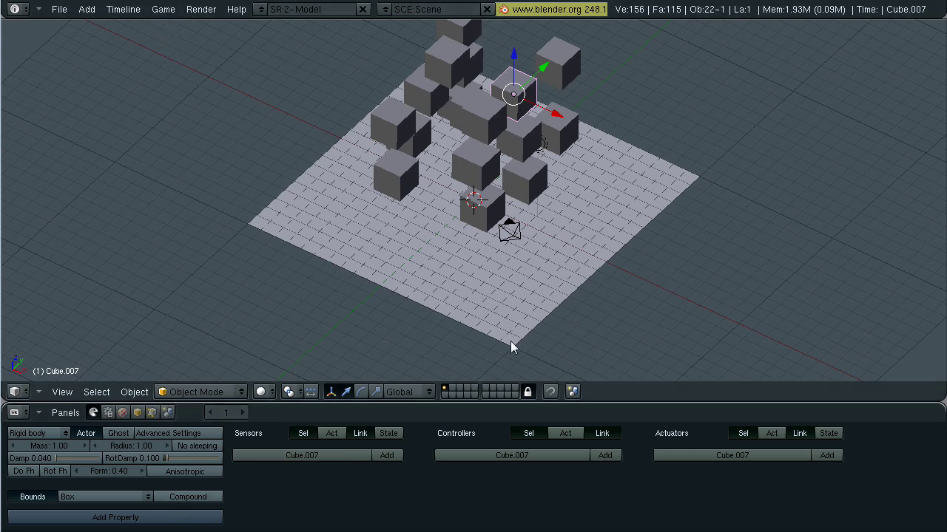
pyautogui.moveTo(511, 340)
pyautogui.mouseDown(button='middle')
pyautogui.moveTo(412, 338)
pyautogui.moveTo(271, 303)
pyautogui.moveTo(347, 245)
pyautogui.moveTo(587, 282)
pyautogui.moveTo(579, 274)
pyautogui.mouseUp(button='middle')
pyautogui.press('p')
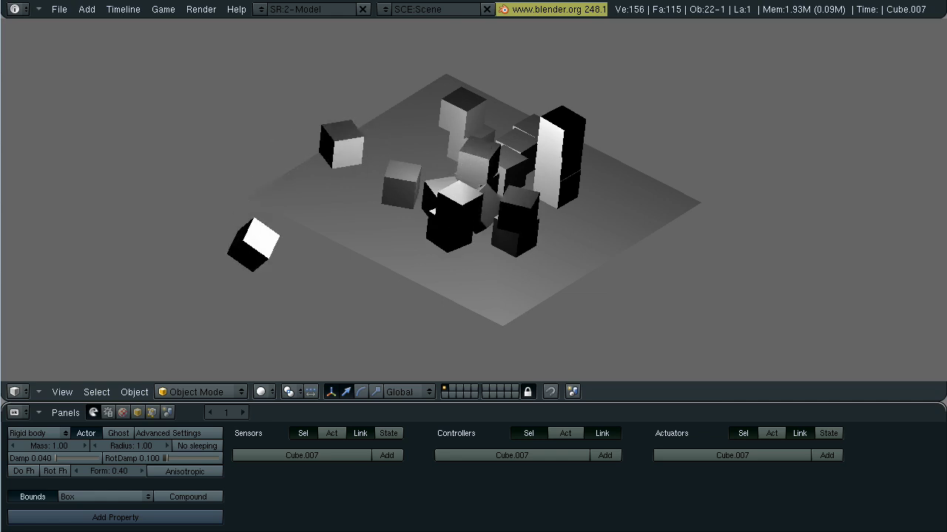
pyautogui.press('Escape')
pyautogui.moveTo(391, 232); pyautogui.dragTo(550, 298, button='middle')
# - Enable Record Game Physics to IPO, then run and stop the game simulation to record the falling cubes
pyautogui.moveTo(414, 275); pyautogui.dragTo(440, 299, button='middle')
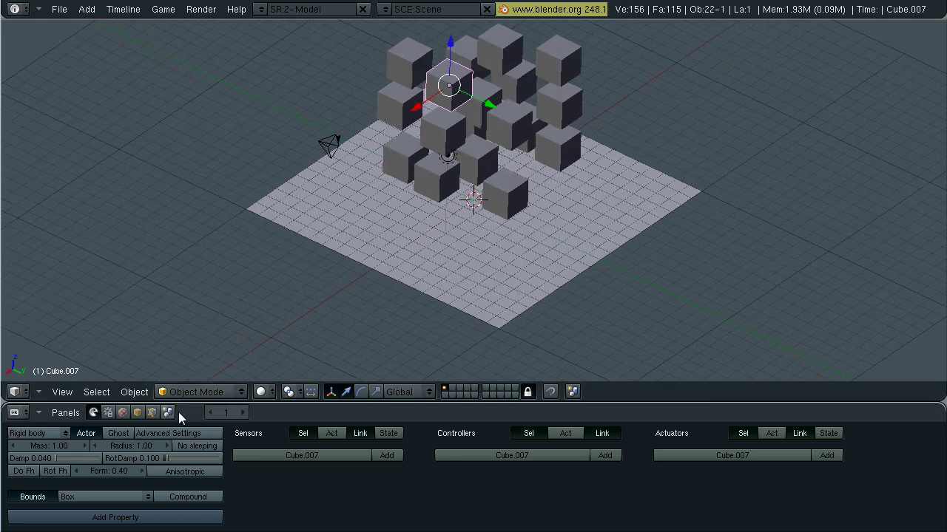
pyautogui.click(163, 9)
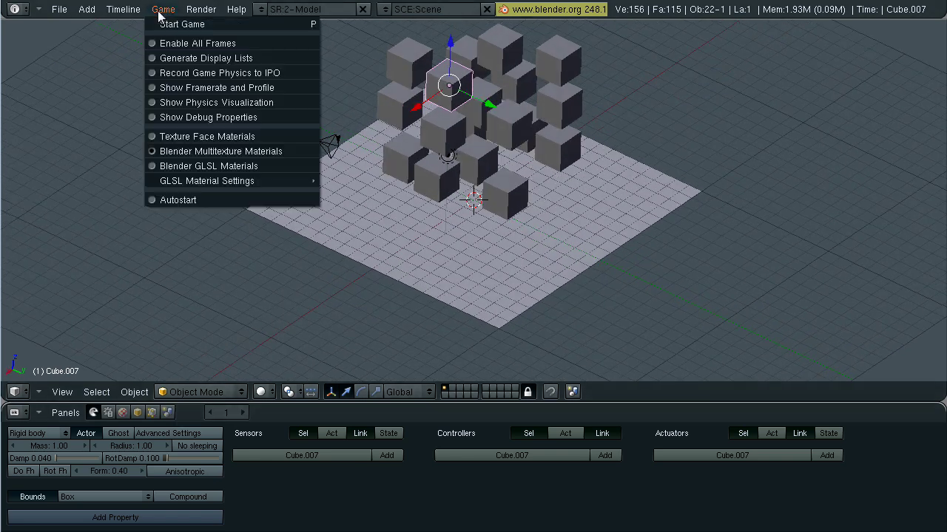
pyautogui.click(204, 74)
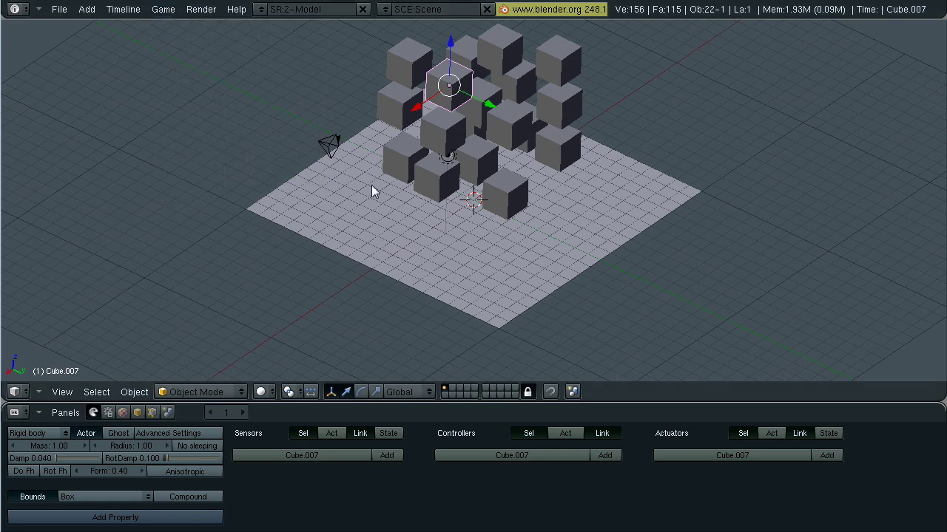
pyautogui.press('p')
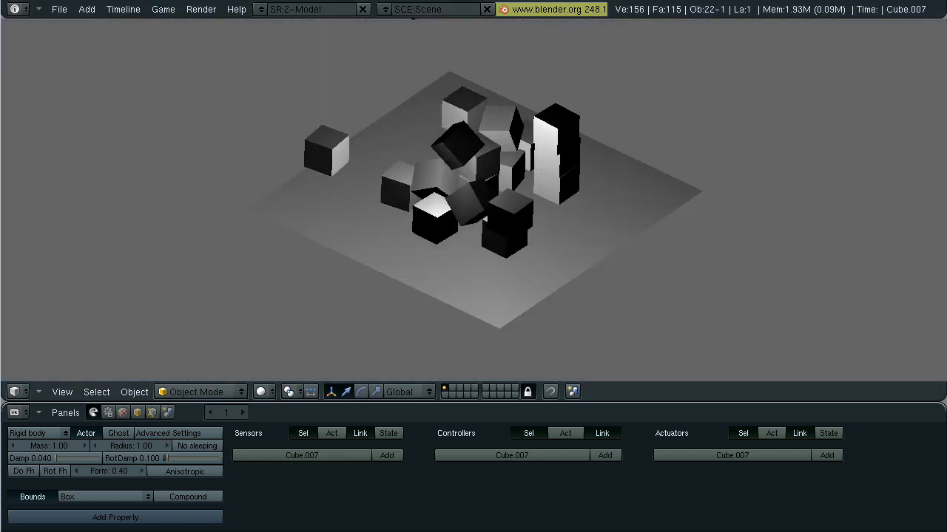
pyautogui.press('Escape')
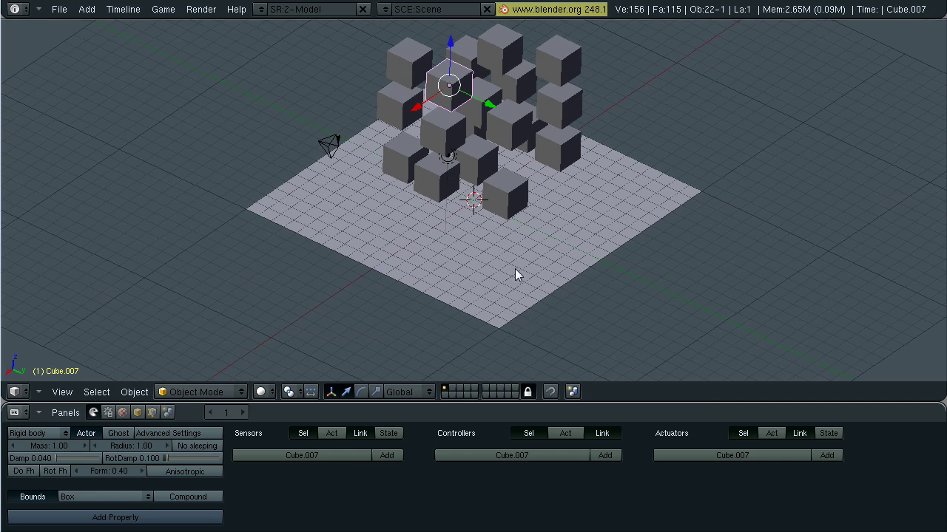
# - Show the Scene render buttons and confirm the frame rate is 25 FPS
pyautogui.click(167, 413)
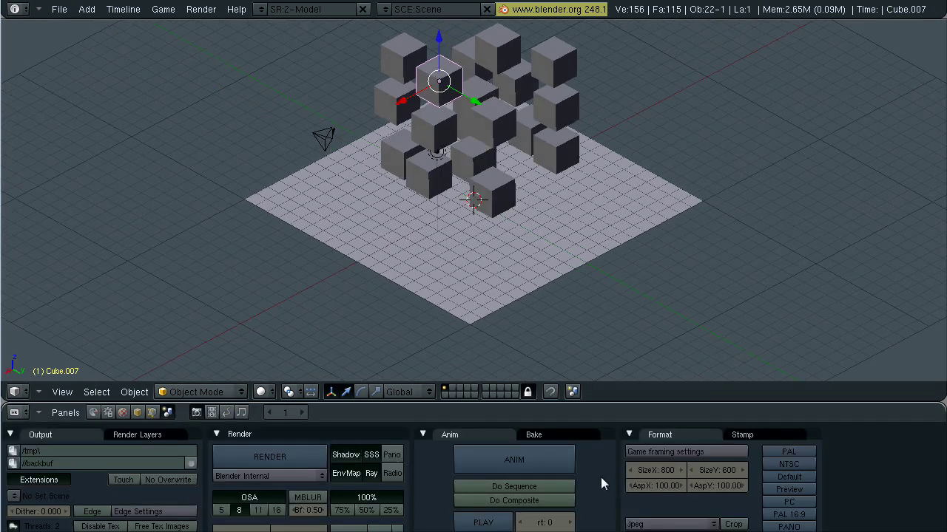
pyautogui.moveTo(597, 501); pyautogui.dragTo(575, 443, button='middle')
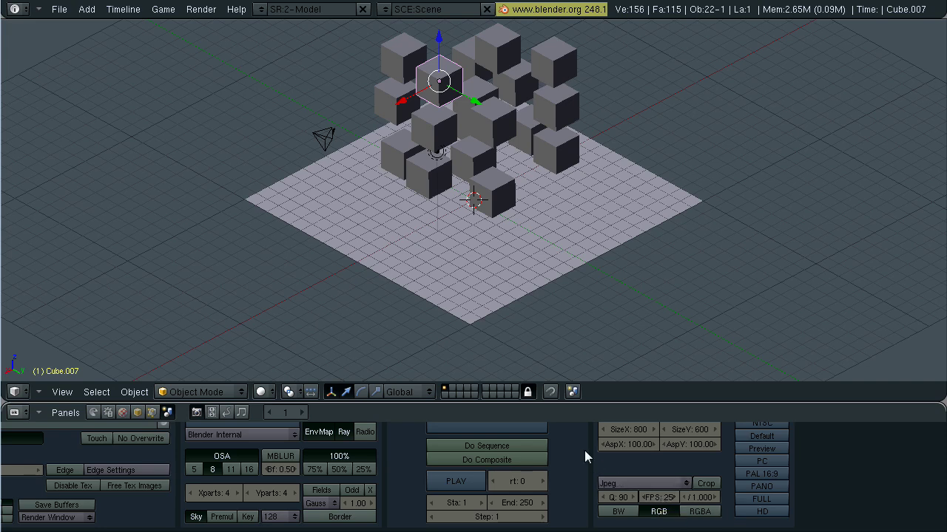
pyautogui.press('Home')
pyautogui.moveTo(432, 308); pyautogui.dragTo(336, 293, button='middle')
pyautogui.moveTo(592, 326); pyautogui.dragTo(426, 306, button='middle')
pyautogui.rightClick(481, 131)
pyautogui.rightClick(480, 168)
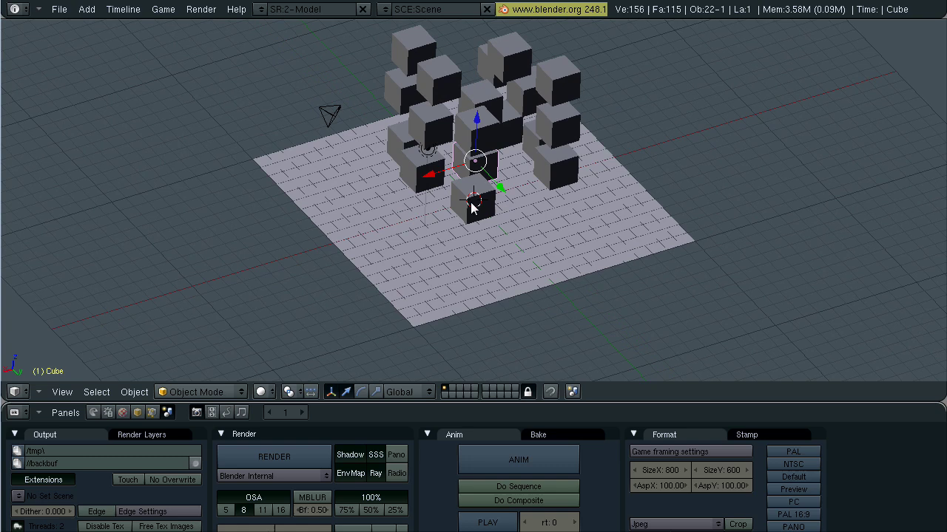
pyautogui.rightClick(462, 194)
pyautogui.rightClick(440, 150)
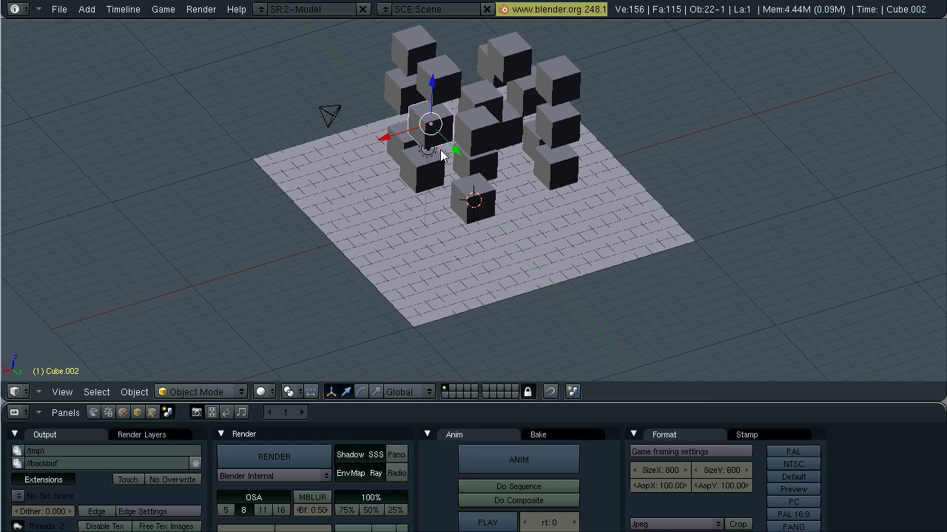
pyautogui.hotkey('alt', 'a')
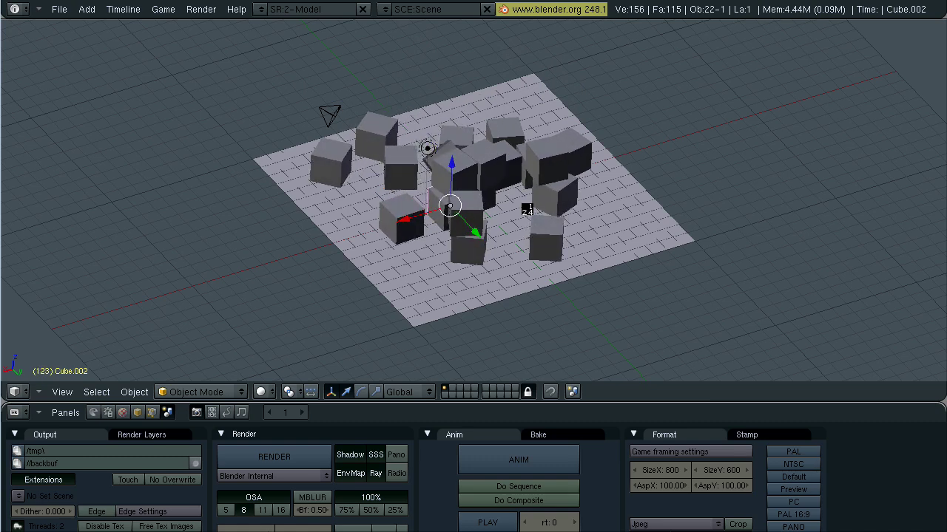
pyautogui.press('Escape')
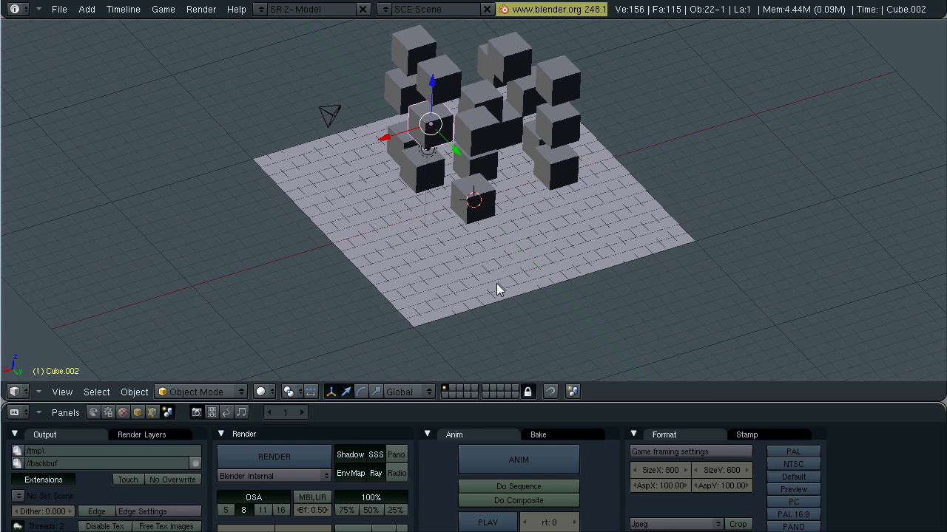
pyautogui.moveTo(481, 421); pyautogui.dragTo(460, 492, button='middle')
pyautogui.press('KP_1')
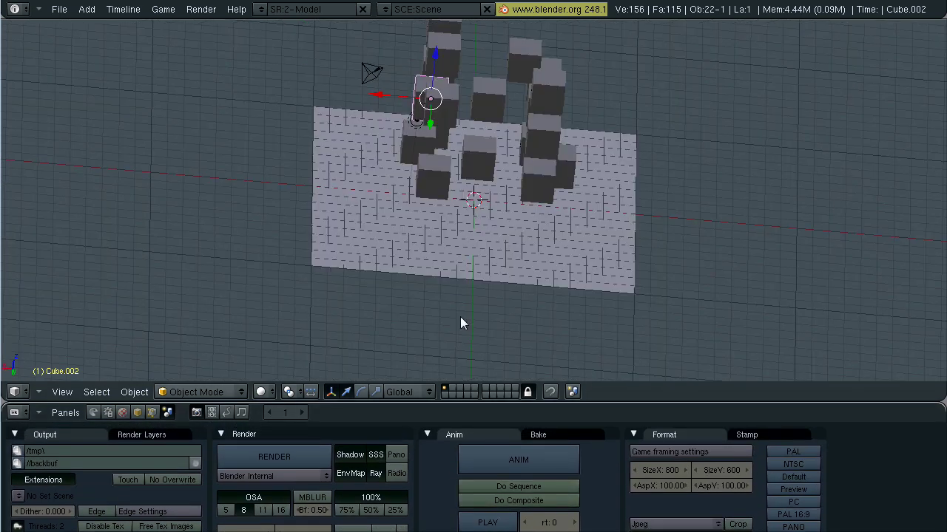
pyautogui.moveTo(460, 323); pyautogui.dragTo(556, 317, button='middle')
pyautogui.scroll(2, 550, 322)
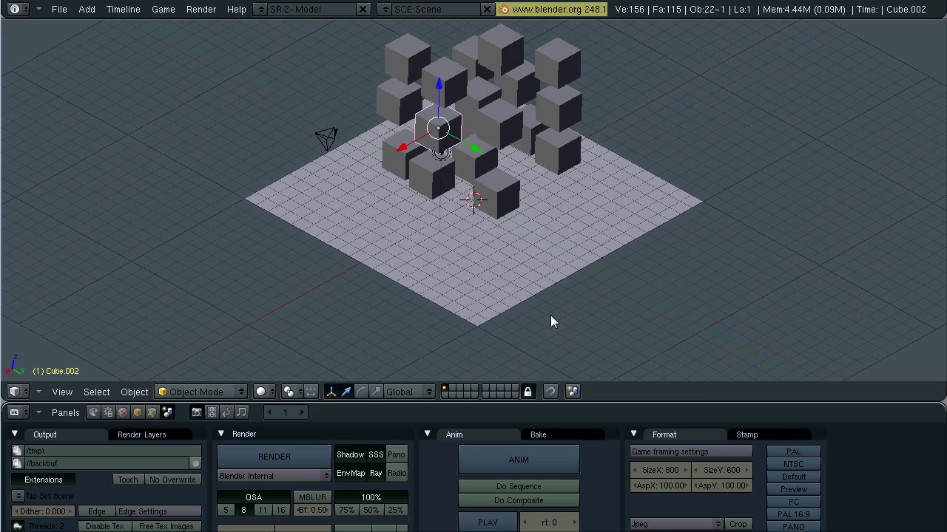